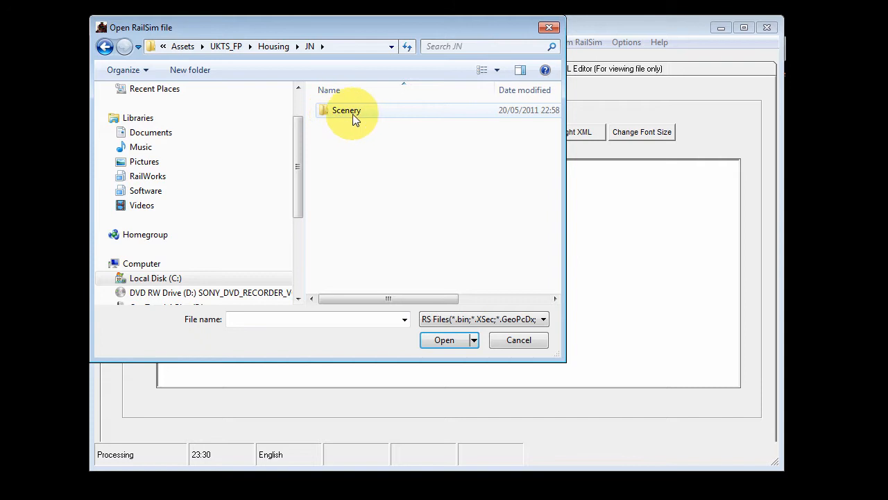
# - Open Demo_Reskin.bin from the JN\Scenery\buildings folder and turn on XML highlighting
pyautogui.doubleClick(347, 114)
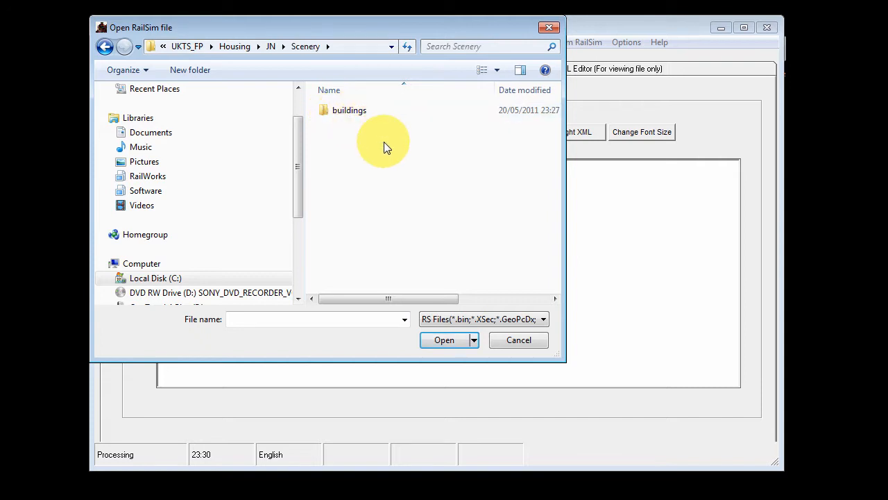
pyautogui.doubleClick(336, 113)
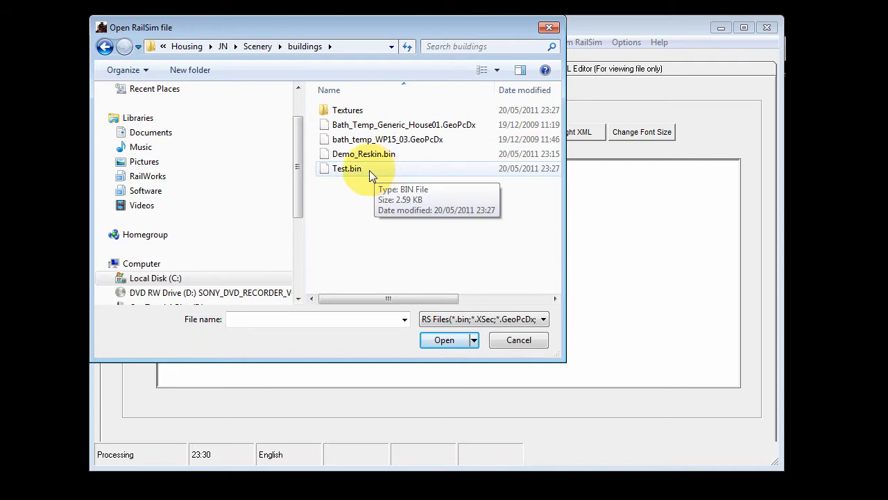
pyautogui.click(340, 154)
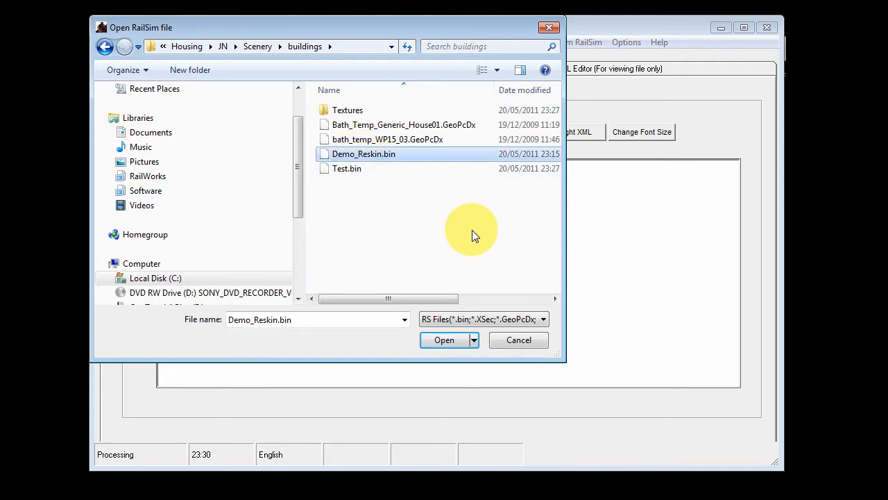
pyautogui.click(446, 340)
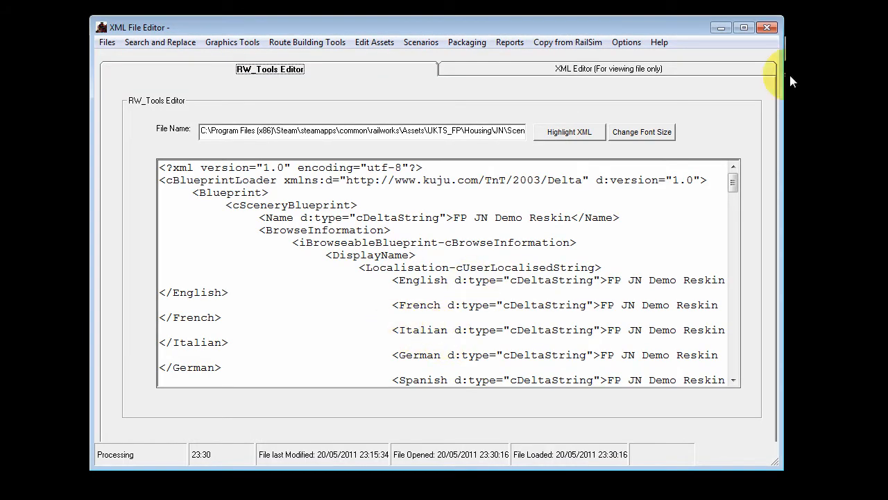
pyautogui.click(586, 134)
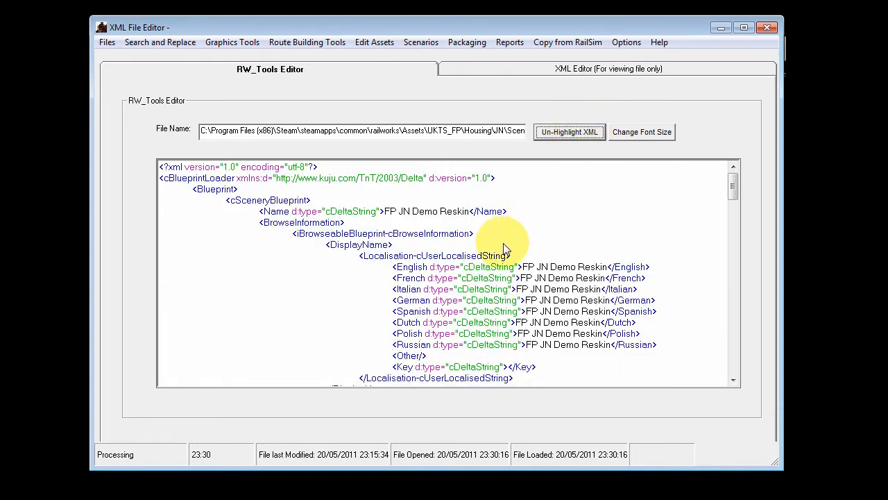
# - Examine the blueprint's name, localised display names and description entries
pyautogui.moveTo(381, 214); pyautogui.dragTo(467, 217)
pyautogui.click(462, 237)
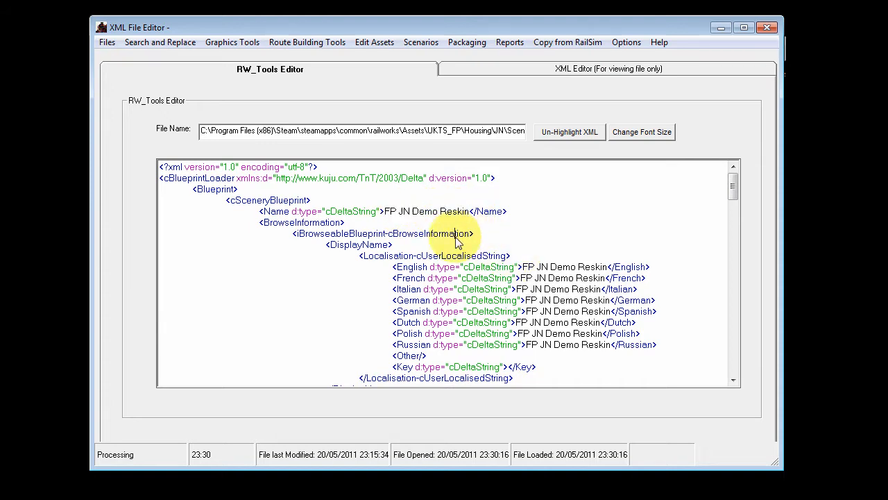
pyautogui.moveTo(385, 212); pyautogui.dragTo(469, 212)
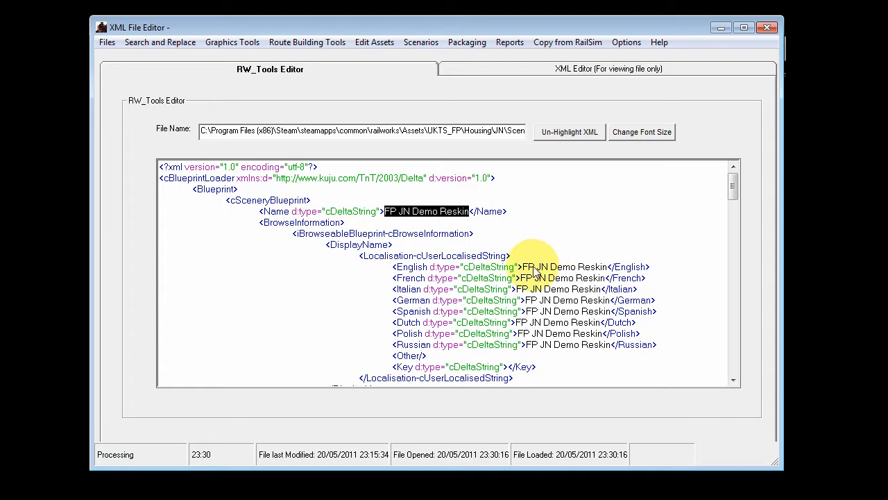
pyautogui.click(555, 284)
pyautogui.scroll(-1, 541, 288)
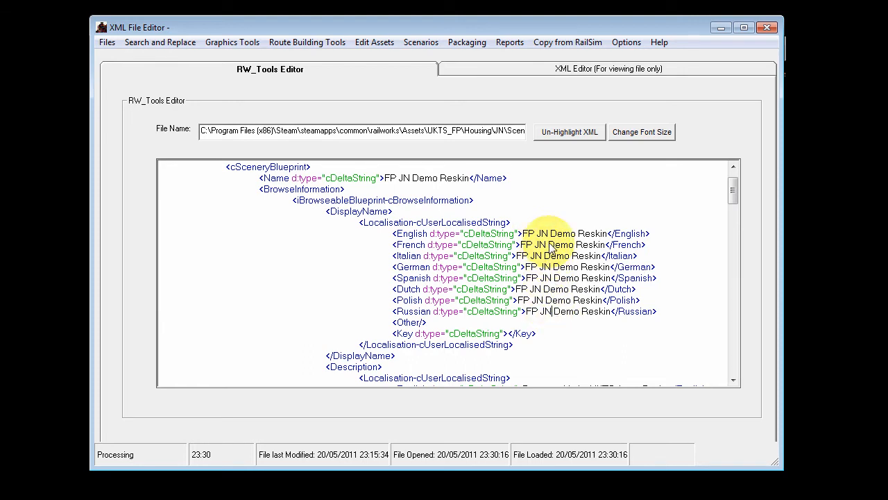
pyautogui.scroll(-4, 559, 333)
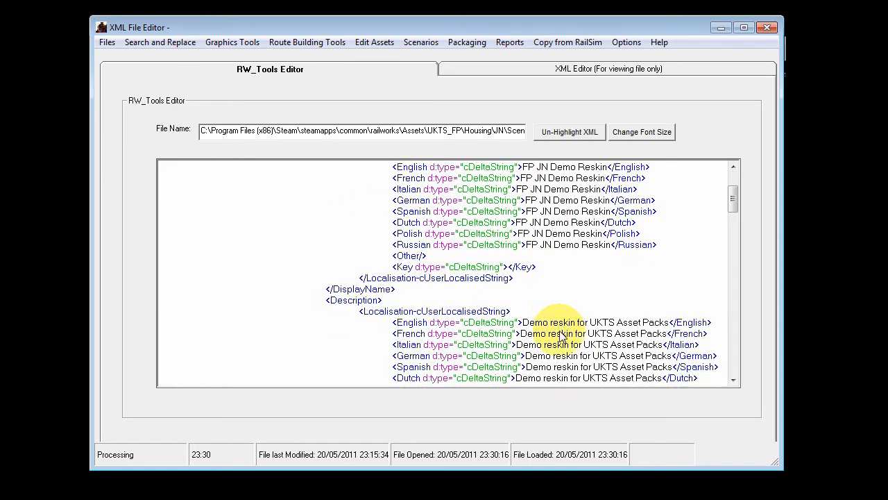
pyautogui.moveTo(523, 256); pyautogui.dragTo(669, 267)
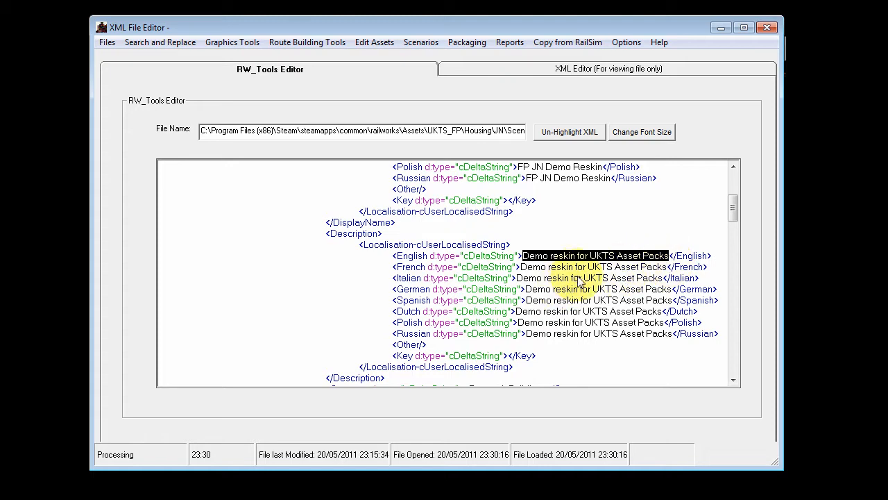
# - Locate the GeometryID entry in the blueprint's render component
pyautogui.scroll(-5, 579, 281)
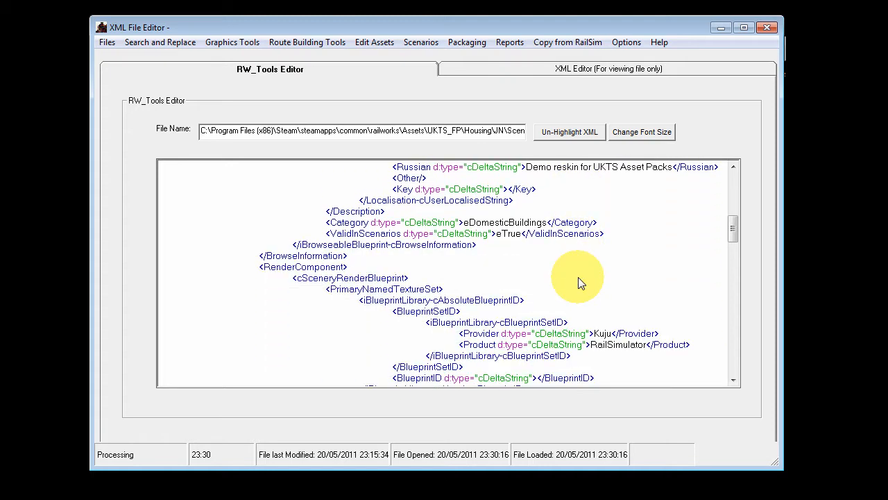
pyautogui.scroll(-1, 580, 283)
pyautogui.scroll(-6, 580, 283)
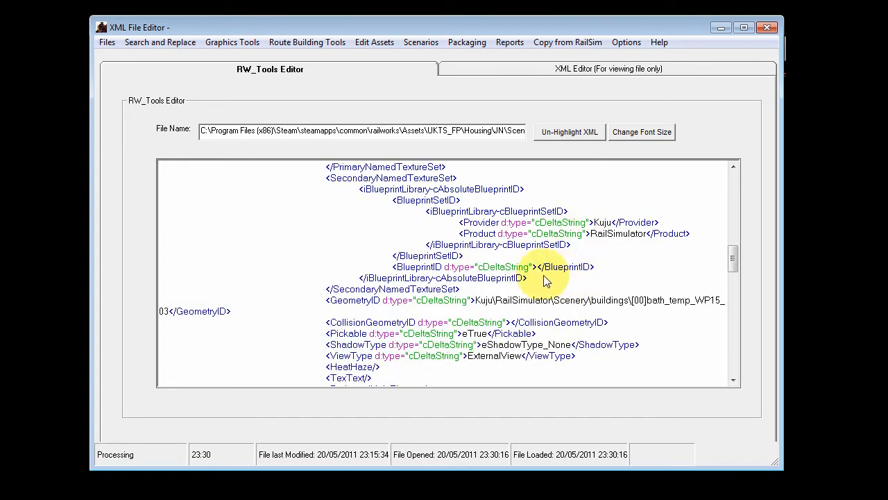
pyautogui.moveTo(326, 301); pyautogui.dragTo(384, 305)
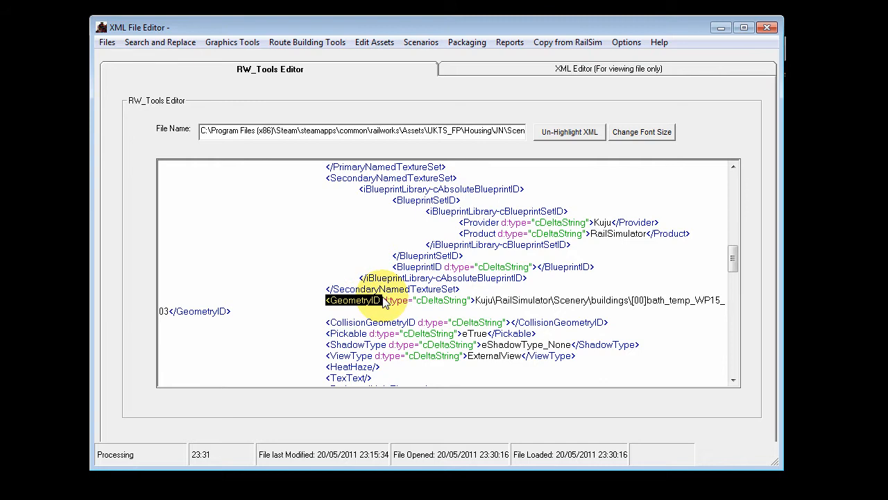
pyautogui.click(501, 129)
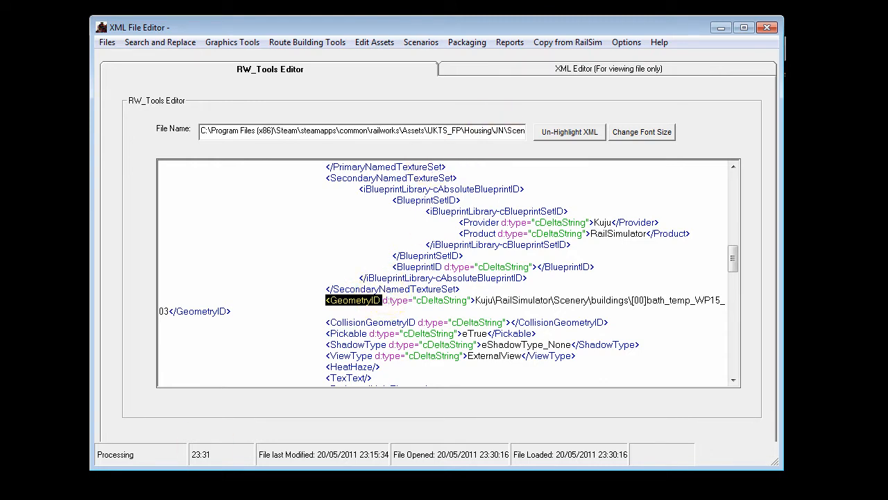
# - Switch to Windows Explorer and select the UKTS_FP folder inside the railworks Assets folder
pyautogui.press('super+e')
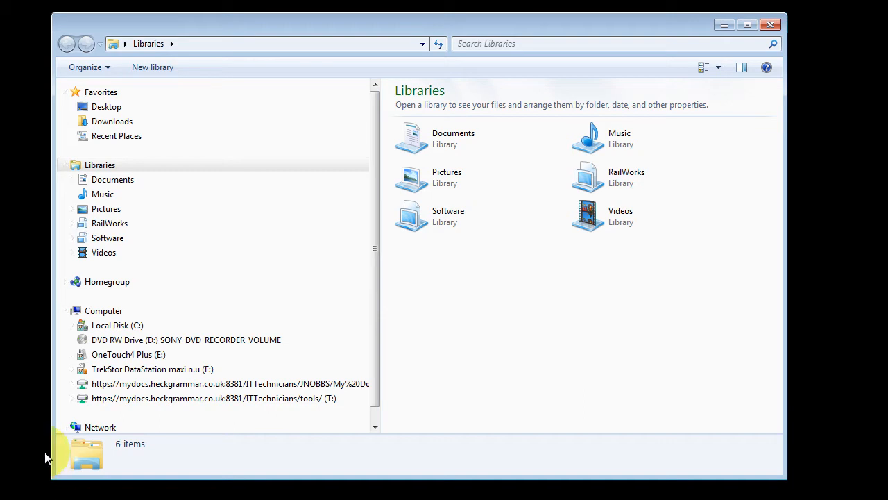
pyautogui.click(73, 223)
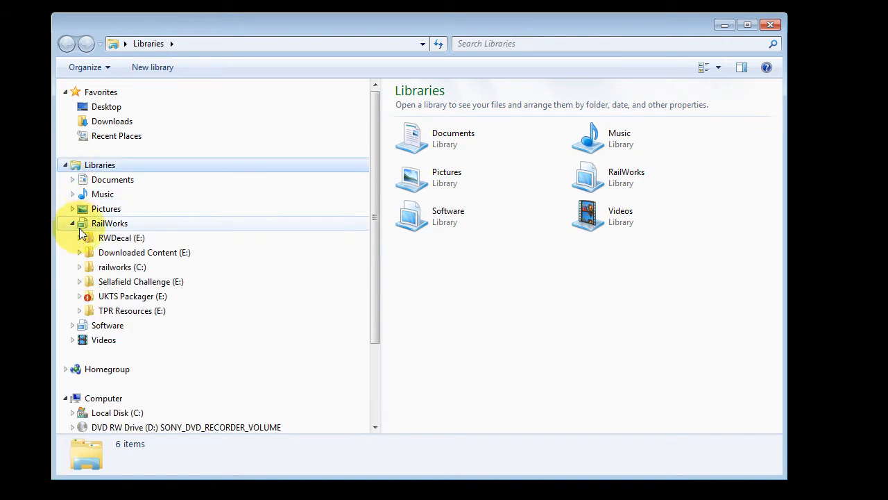
pyautogui.click(79, 268)
pyautogui.click(85, 143)
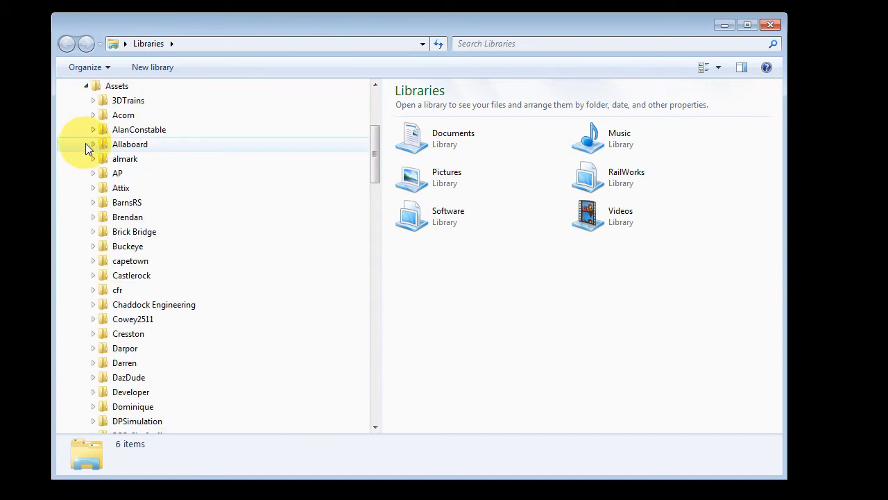
pyautogui.moveTo(371, 143); pyautogui.dragTo(375, 293)
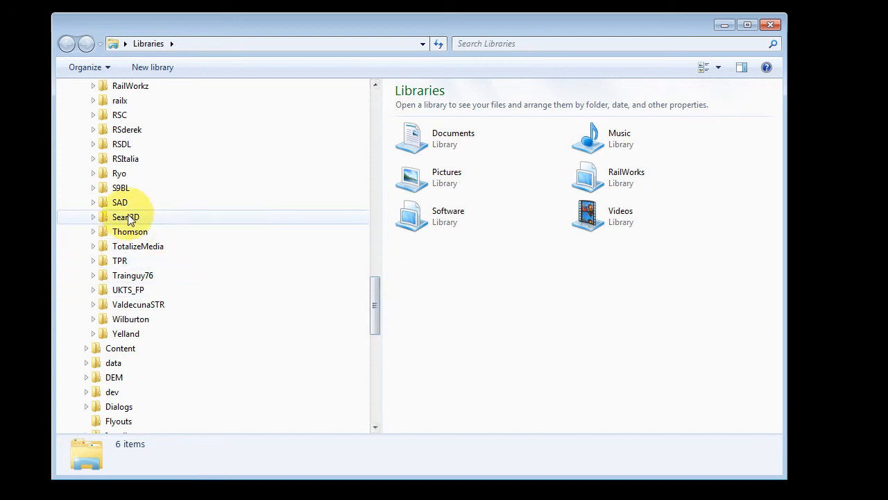
pyautogui.click(154, 289)
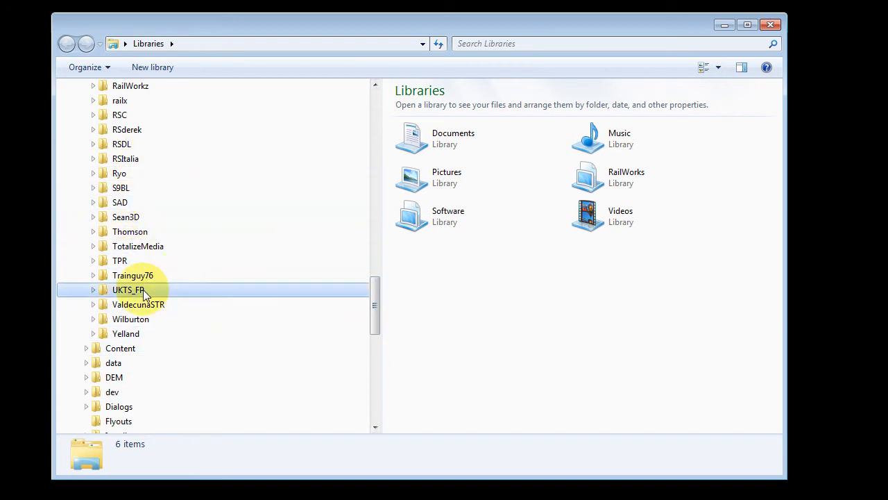
# - Go into UKTS_FP\Housing\JN\Scenery\buildings and select bath_temp_WP15_03.GeoPcDx to check the geometry file's location
pyautogui.doubleClick(426, 135)
pyautogui.click(410, 132)
pyautogui.doubleClick(410, 132)
pyautogui.click(416, 132)
pyautogui.doubleClick(416, 132)
pyautogui.click(416, 132)
pyautogui.doubleClick(416, 131)
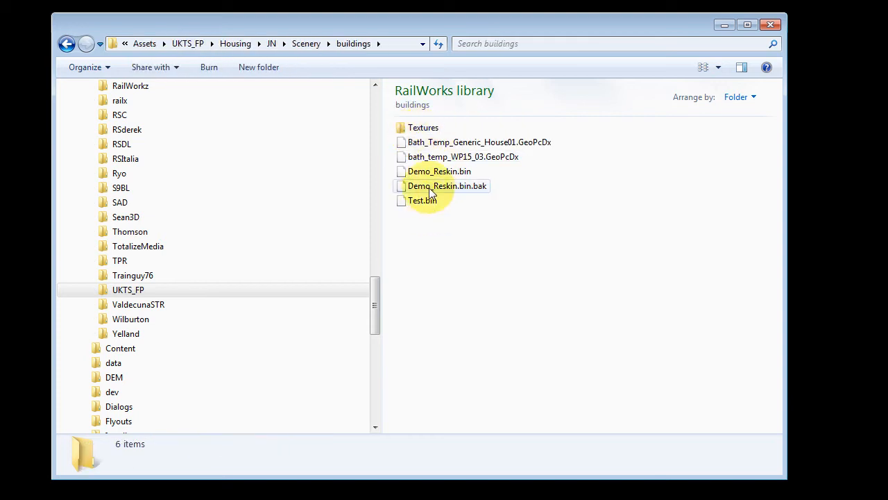
pyautogui.click(469, 158)
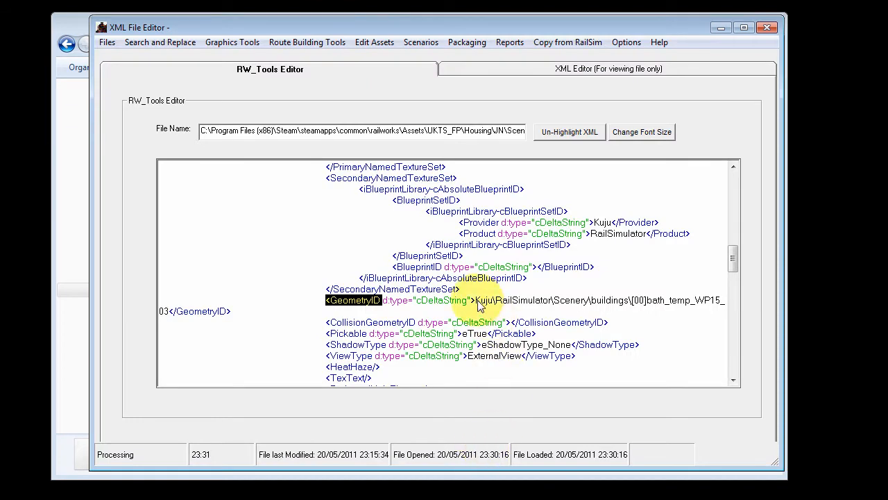
# - Change the GeometryID path to UKTS_FP\Housing\JN\Scenery\buildings\[00]bath_temp_WP15_03 in the XML File Editor
pyautogui.moveTo(476, 303); pyautogui.dragTo(494, 305)
pyautogui.write('UKTS_FP\\Housing\\')
pyautogui.press('Delete')
pyautogui.press('Delete')
pyautogui.press('Delete')
pyautogui.press('Delete')
pyautogui.press('Delete')
pyautogui.press('Delete')
pyautogui.press('Delete')
pyautogui.press('Delete')
pyautogui.press('Delete')
pyautogui.press('Delete')
pyautogui.press('Delete')
pyautogui.press('Delete')
pyautogui.press('Delete')
pyautogui.write('JN\\Scenery\\buildings\\[00')
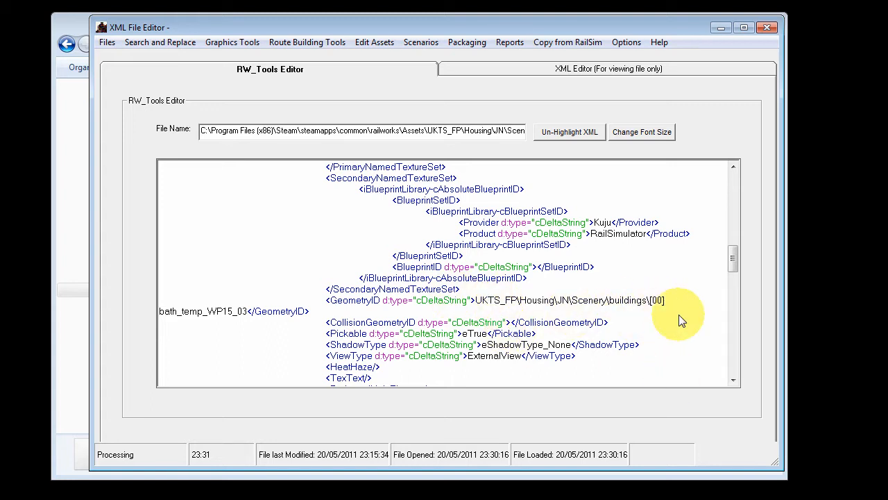
# - Compare the GeometryID path with the geometry file name in the buildings folder, and save the edited RailWorks file
pyautogui.hotkey('alt', 'Tab')
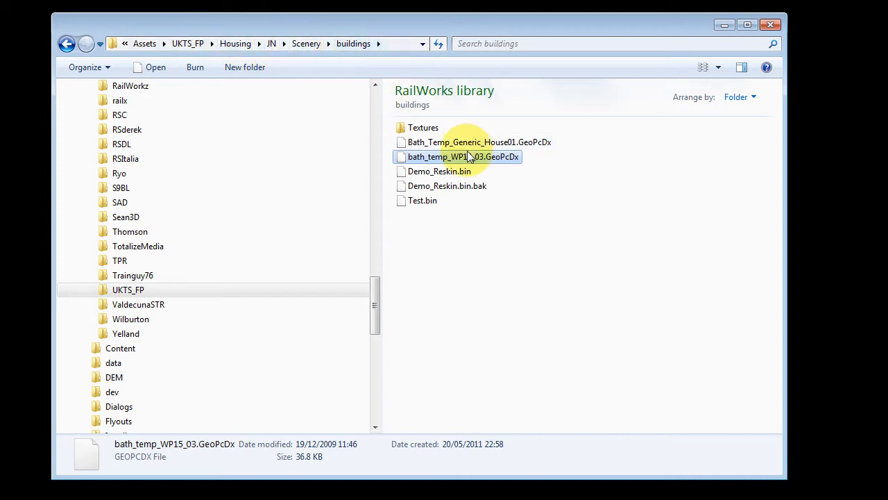
pyautogui.click(725, 26)
pyautogui.moveTo(649, 300); pyautogui.dragTo(669, 307)
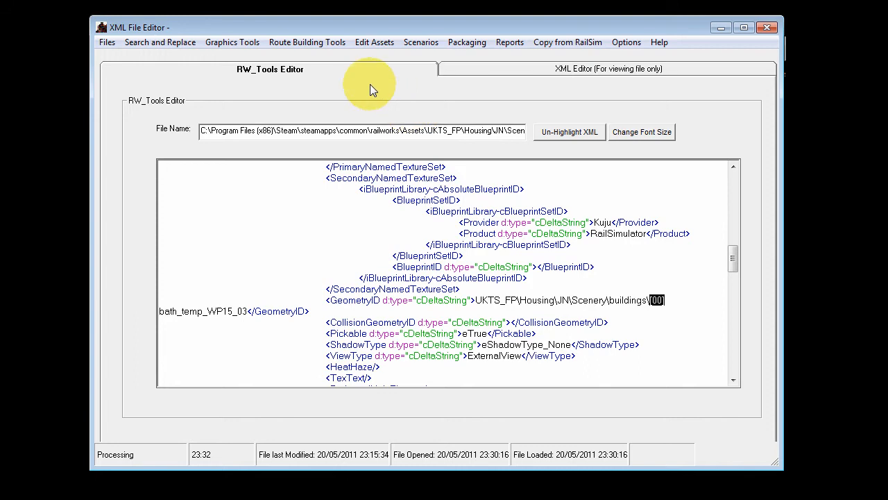
pyautogui.click(107, 43)
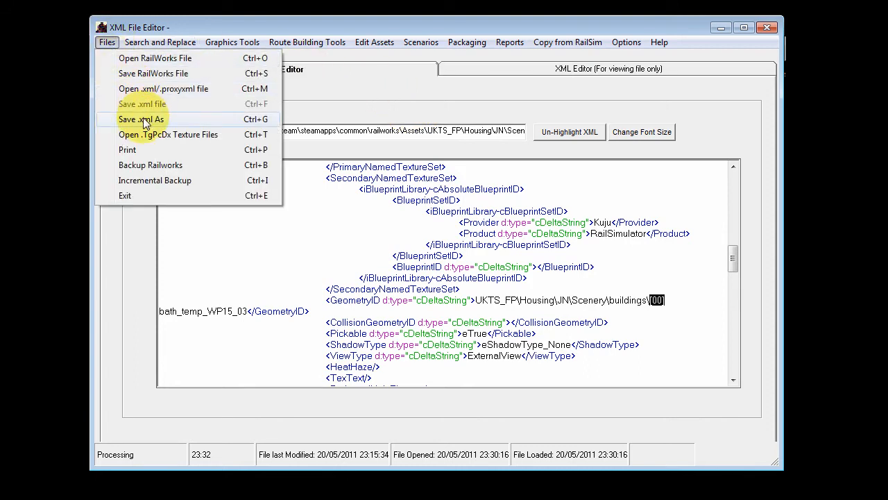
pyautogui.click(138, 74)
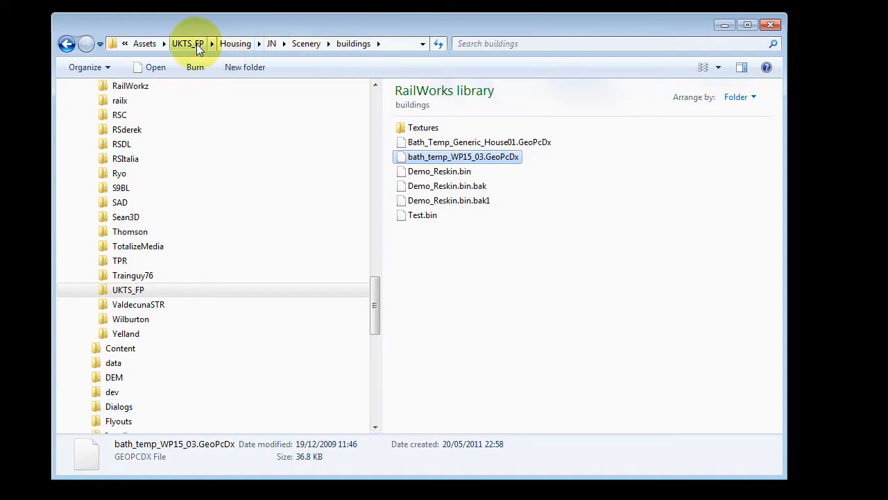
# - Delete Blueprints.pak from the UKTS_FP\Housing folder in Windows Explorer
pyautogui.click(234, 44)
pyautogui.click(428, 144)
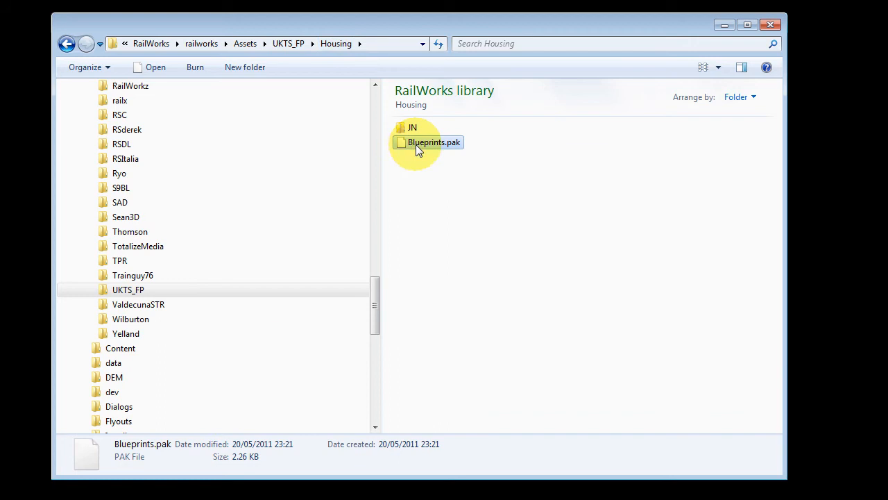
pyautogui.press('Delete')
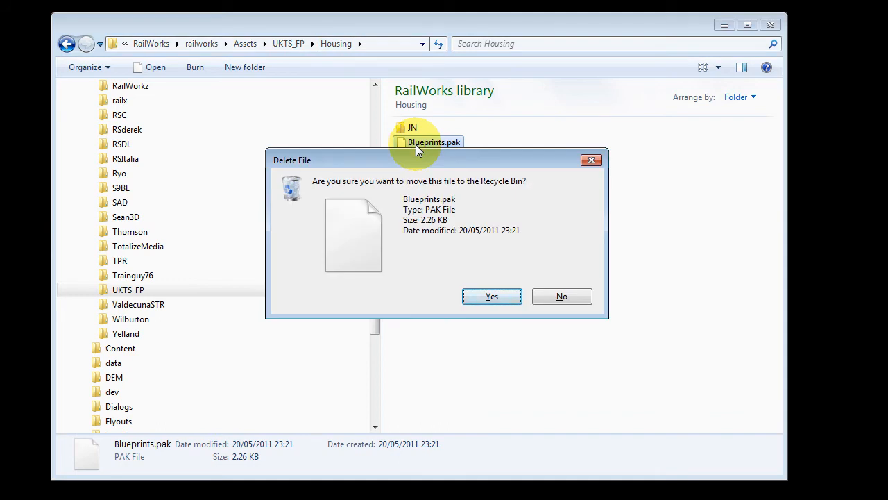
pyautogui.click(490, 297)
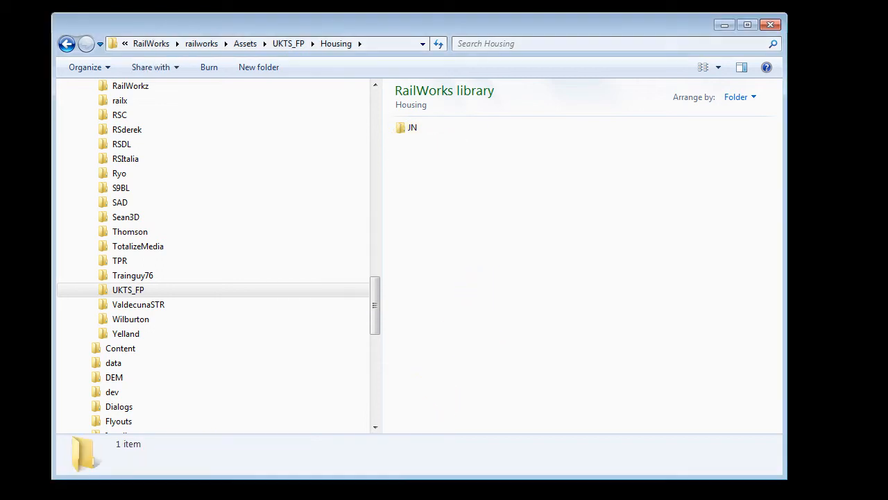
# - Switch to the RailWorks launcher, show its blueprint cache clearing option, and start RailWorks 2
pyautogui.hotkey('alt', 'Tab')
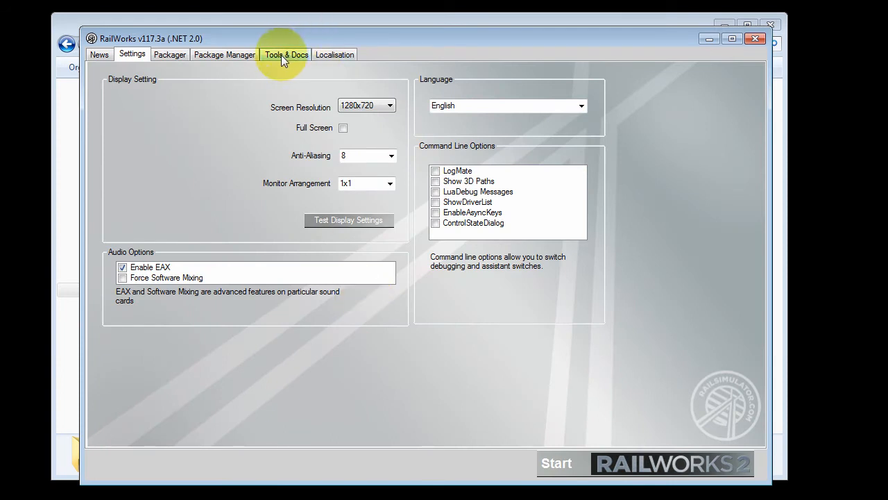
pyautogui.click(281, 55)
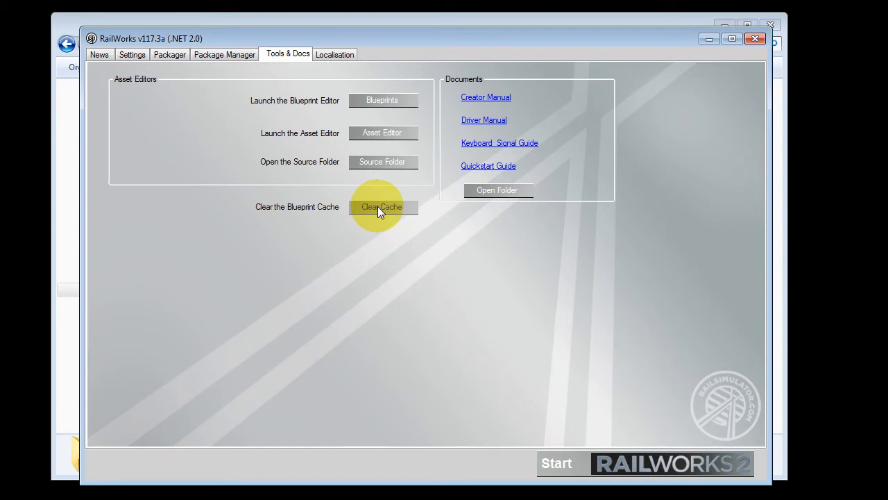
pyautogui.click(600, 464)
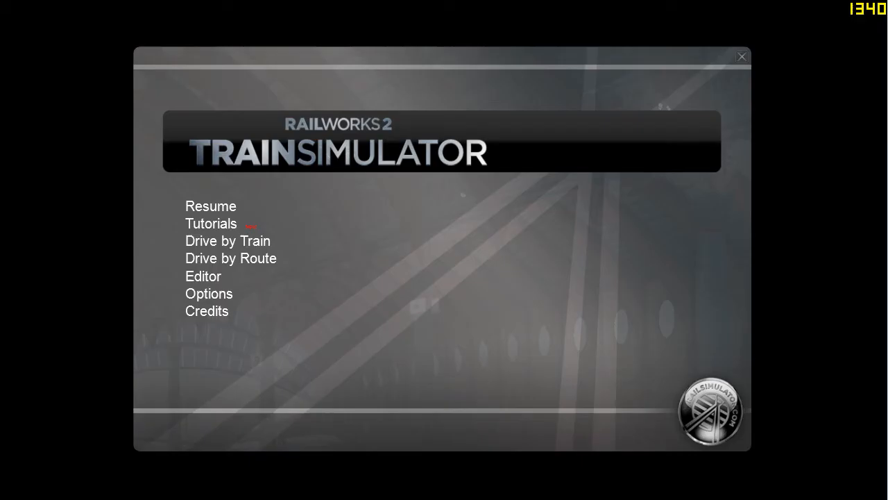
# - Open the RWDecal Test Route for editing in the route editor
pyautogui.click(198, 276)
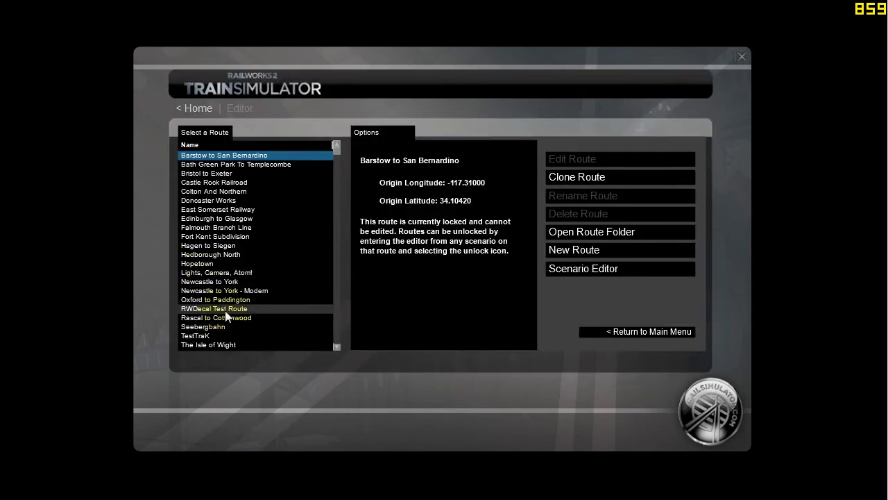
pyautogui.click(233, 309)
pyautogui.click(569, 161)
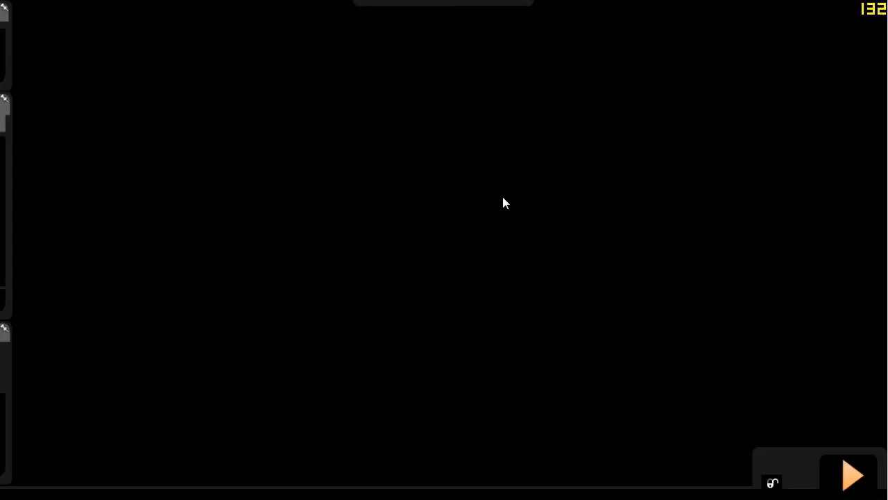
pyautogui.click(502, 202)
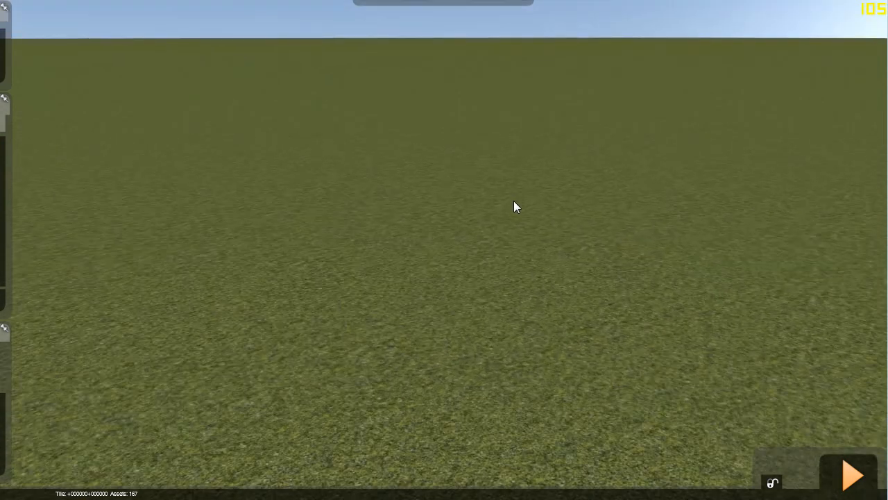
# - Choose the UKTS_FP provider in the asset filter and enable its Housing asset set
pyautogui.moveTo(61, 114)
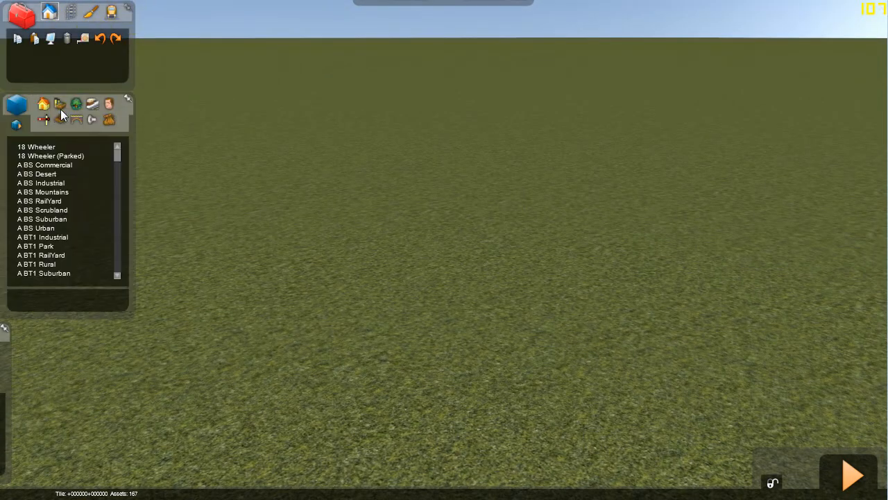
pyautogui.moveTo(7, 340)
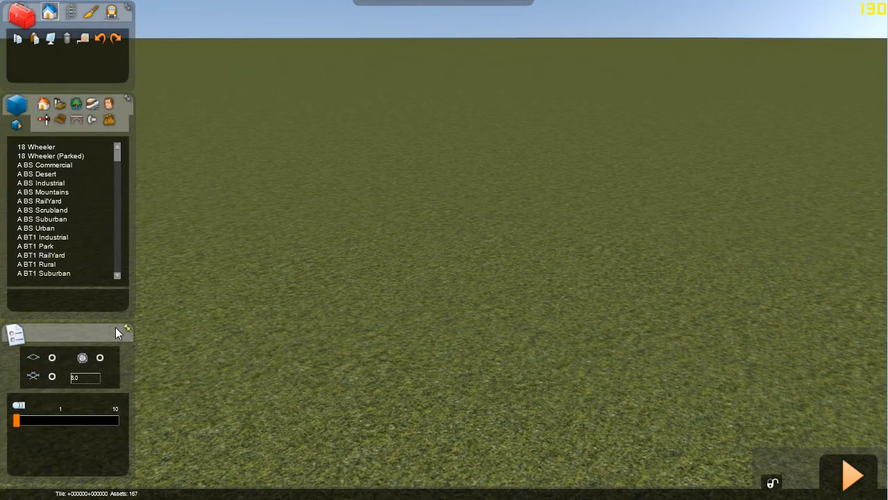
pyautogui.moveTo(882, 40)
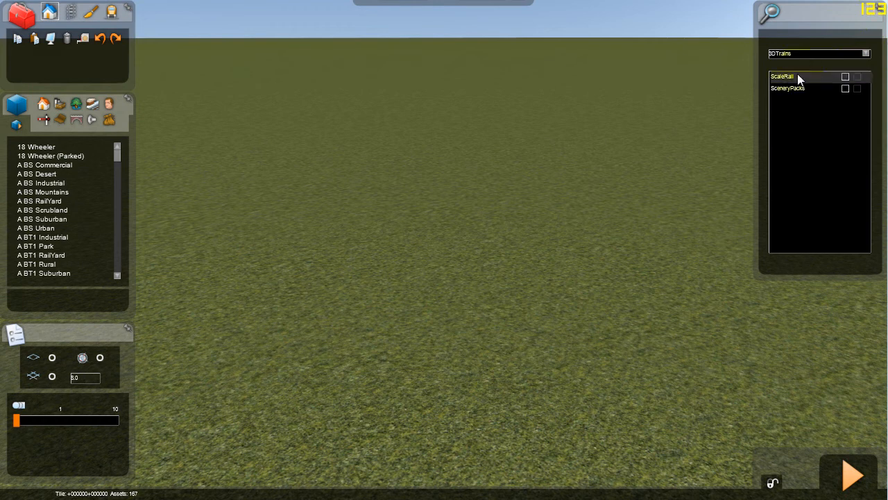
pyautogui.click(866, 54)
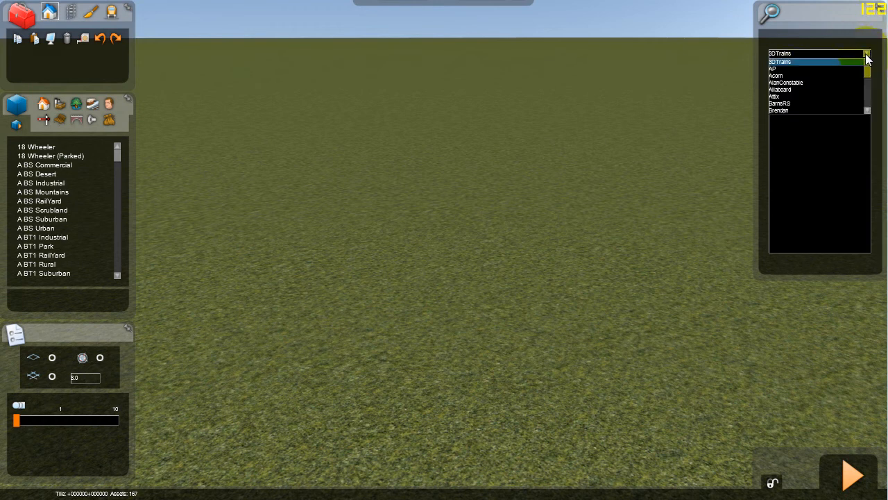
pyautogui.moveTo(867, 79); pyautogui.dragTo(870, 103)
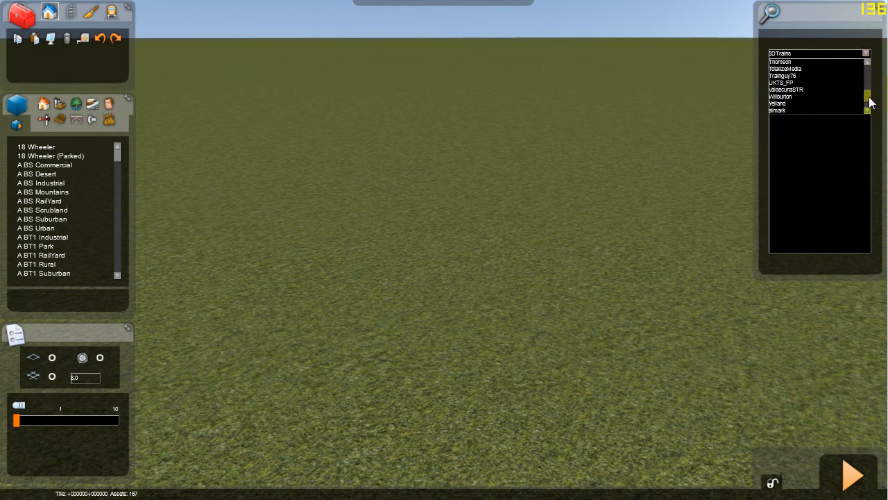
pyautogui.click(789, 82)
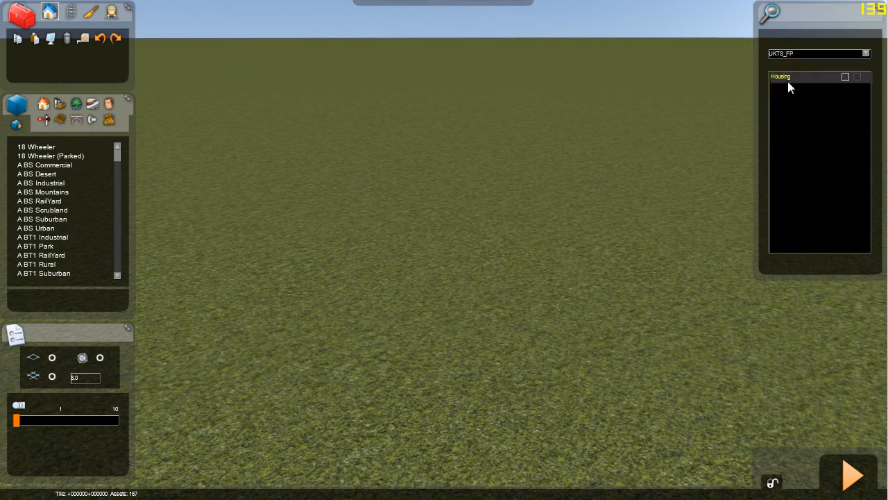
pyautogui.click(845, 77)
# - Find FP JN Demo Reskin among the building assets and place one house on the open grass
pyautogui.click(45, 105)
pyautogui.click(40, 166)
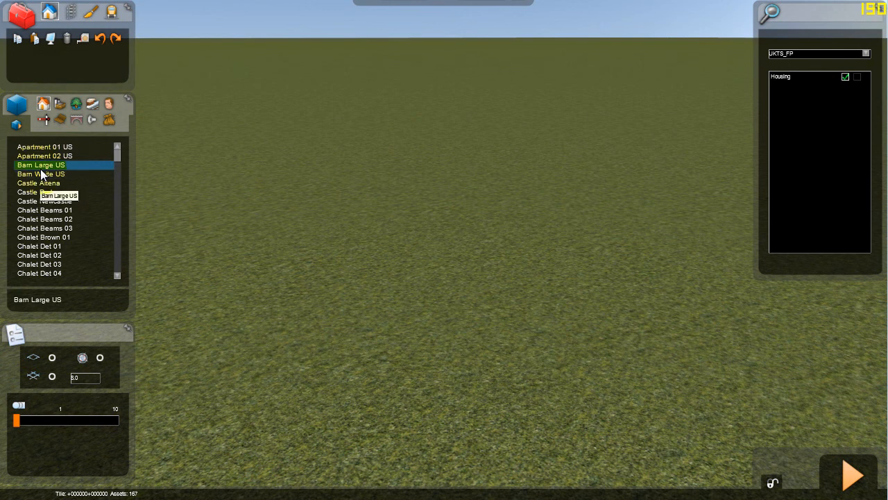
pyautogui.press('f')
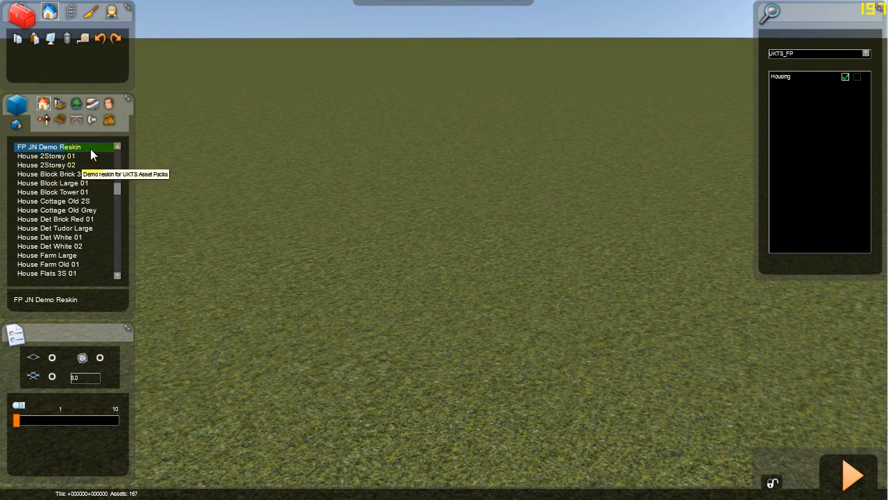
pyautogui.click(431, 326)
pyautogui.press('Escape')
# - Examine the reskinned texture on the placed house's gable ends and front from several sides and distances
pyautogui.press('Left')
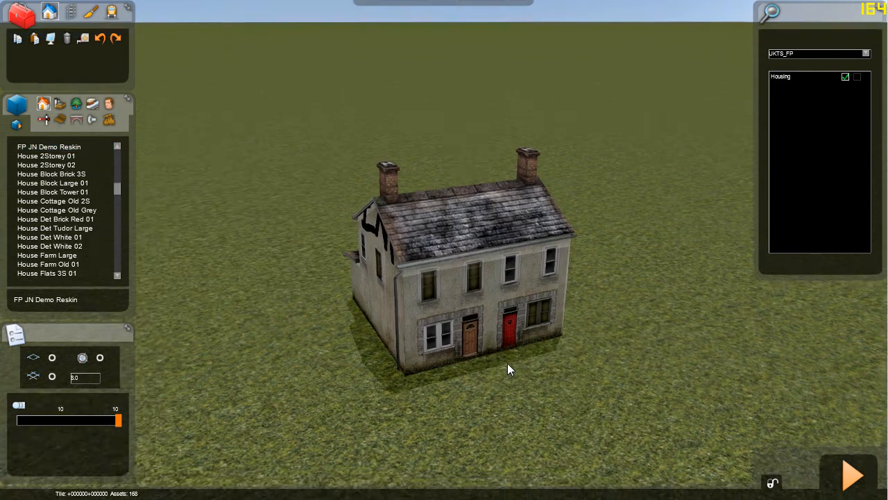
pyautogui.press('Up')
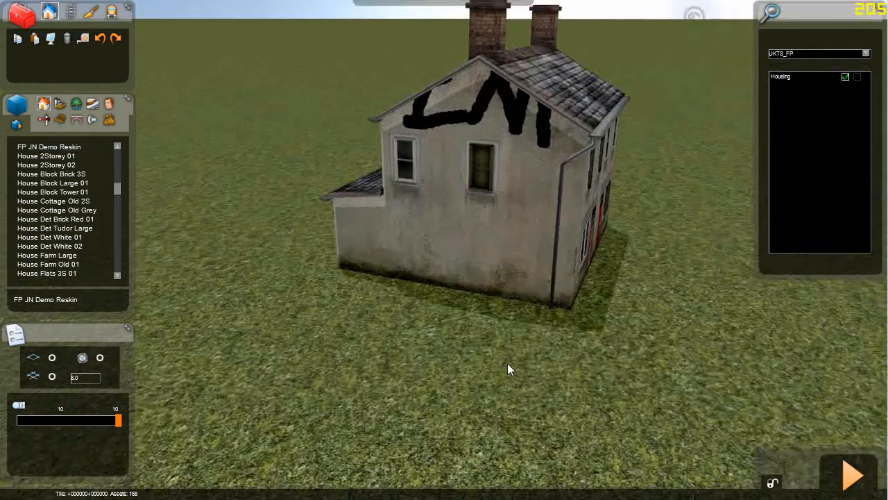
pyautogui.press('Down')
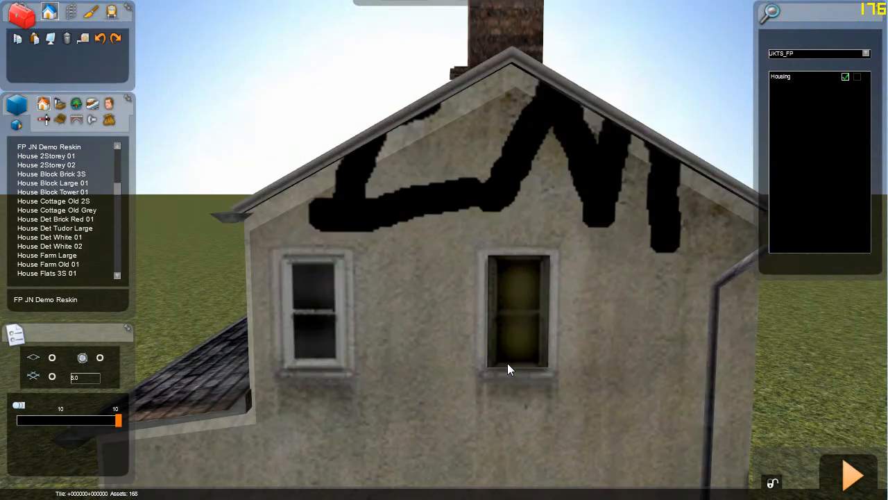
pyautogui.press('Left')
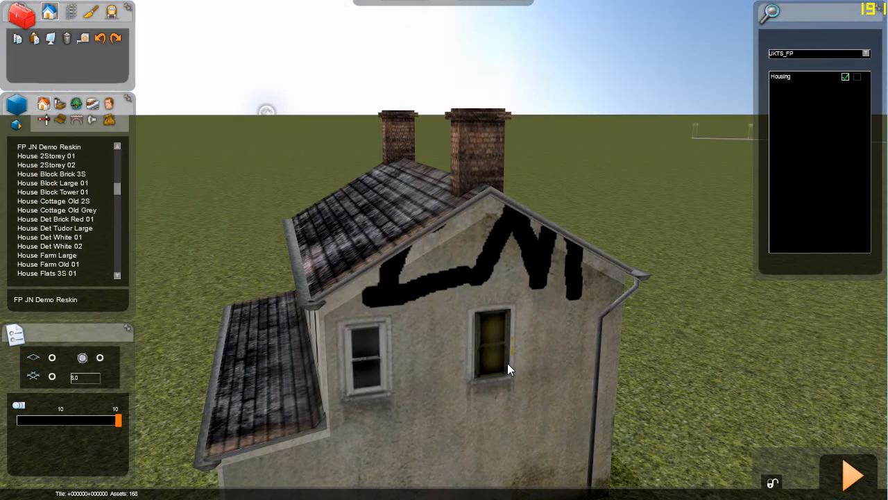
pyautogui.press('Right')
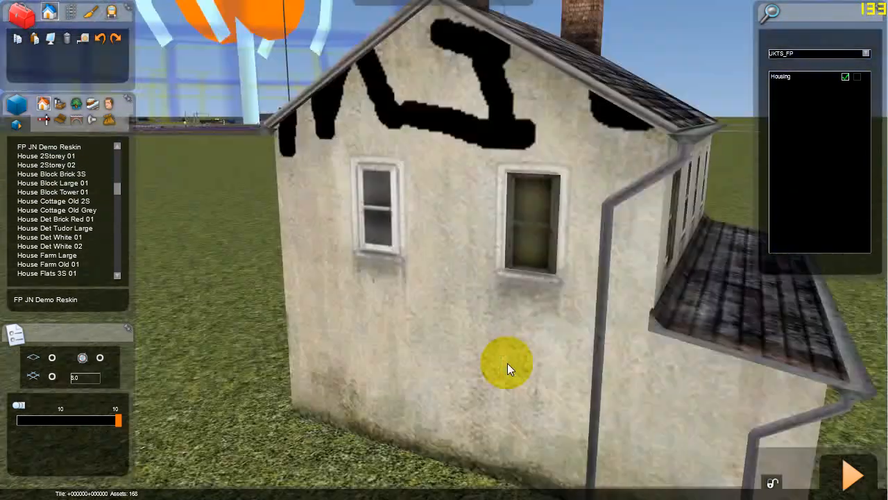
pyautogui.press('Up')
pyautogui.press('Right')
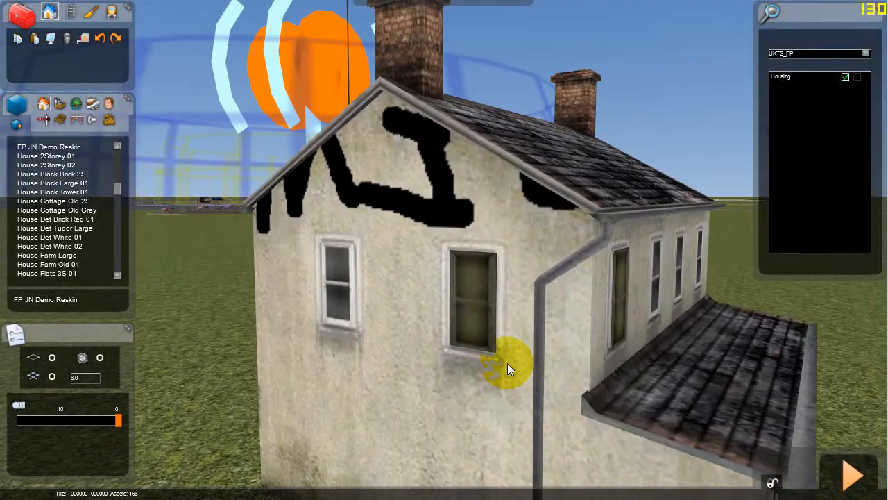
pyautogui.press('Left')
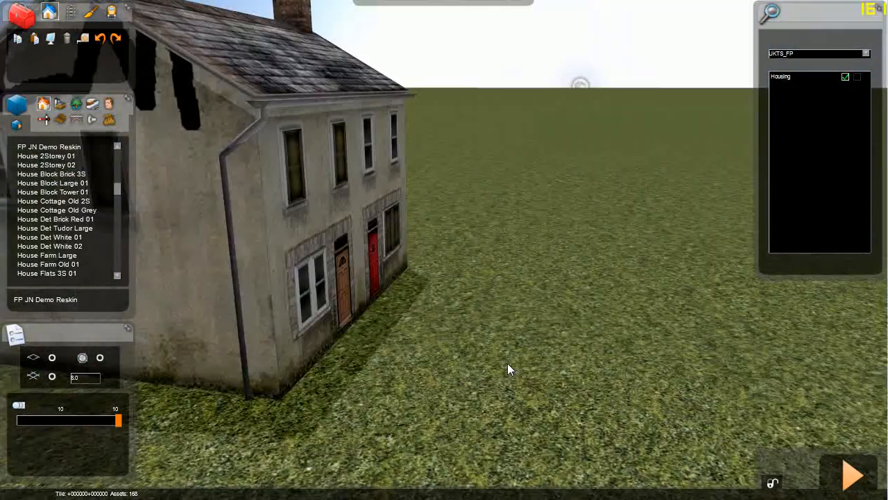
pyautogui.press('Down')
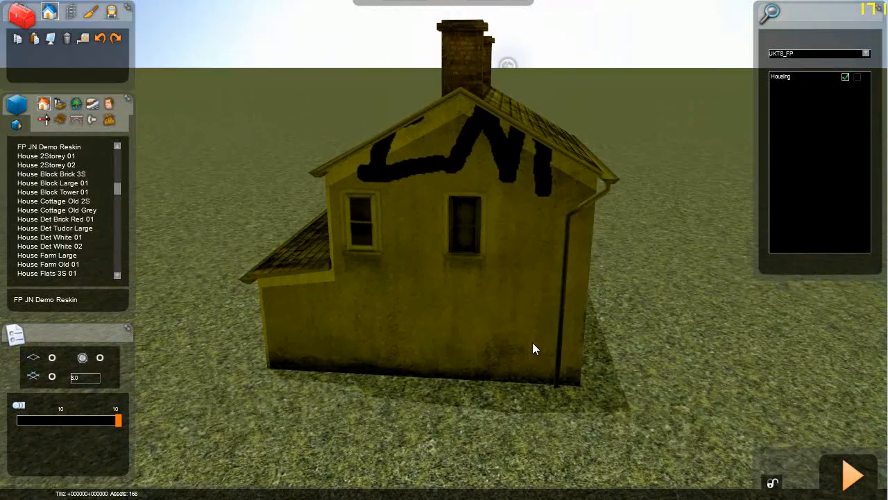